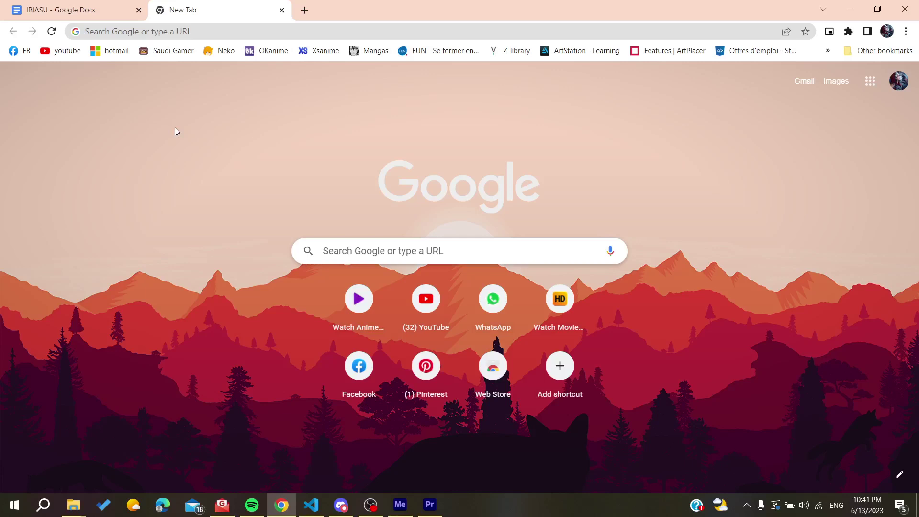
Search Google for 'opera gx' from Chrome's address bar
click(150, 32)
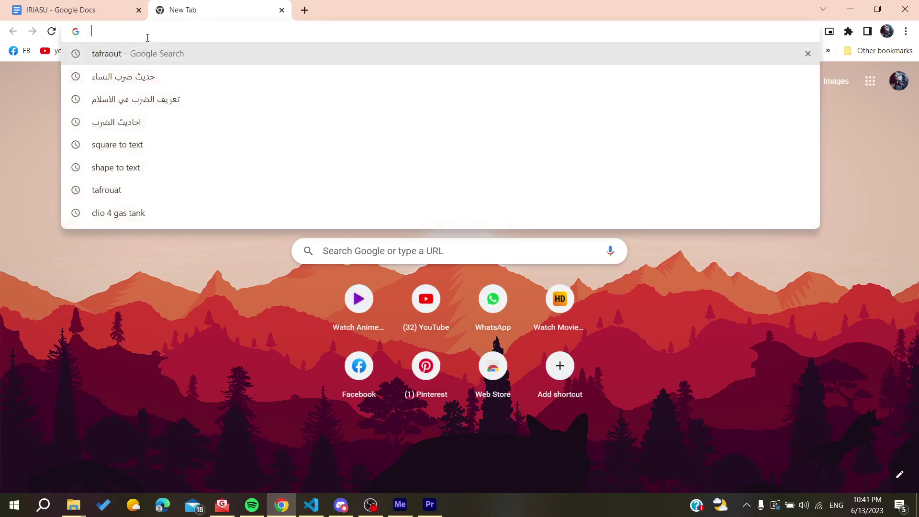
click(2, 114)
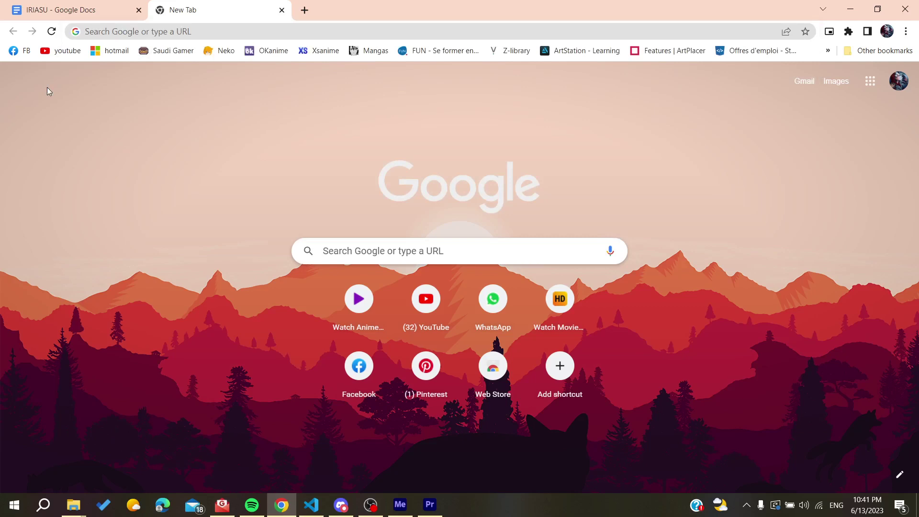
click(136, 32)
text(ope)
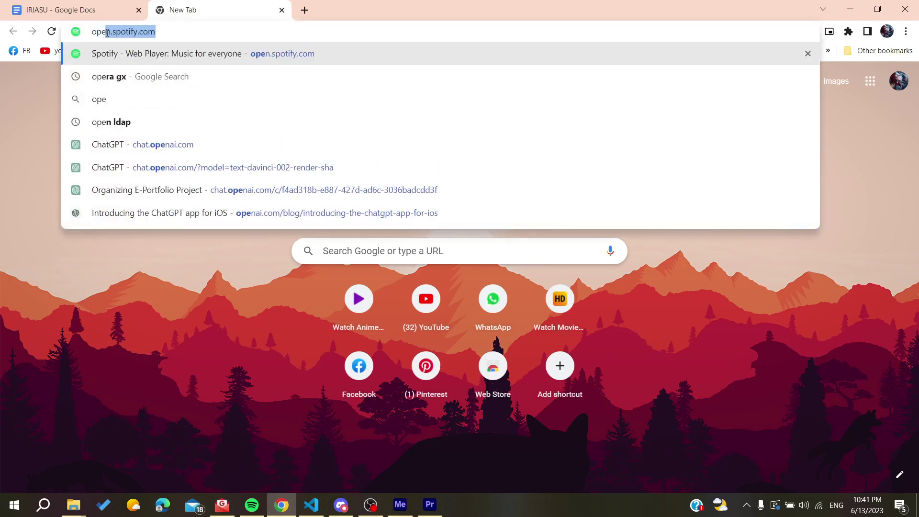
text(ra)
key(Return)
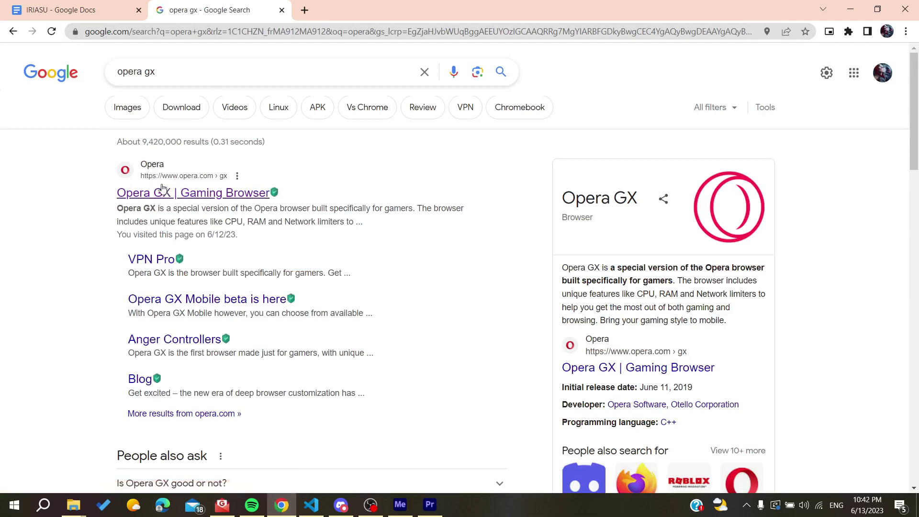
scroll(161, 188, up, 2)
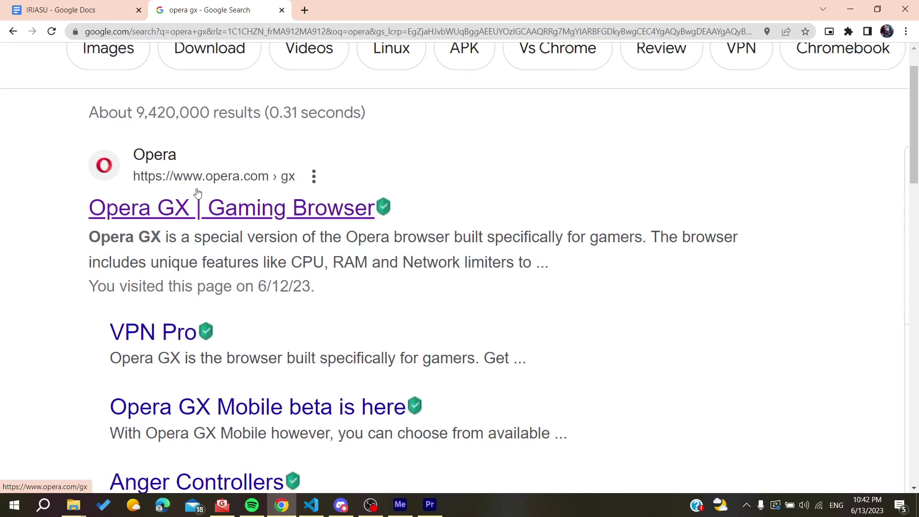
Open the official Opera GX Gaming Browser page and start downloading the installer
click(305, 209)
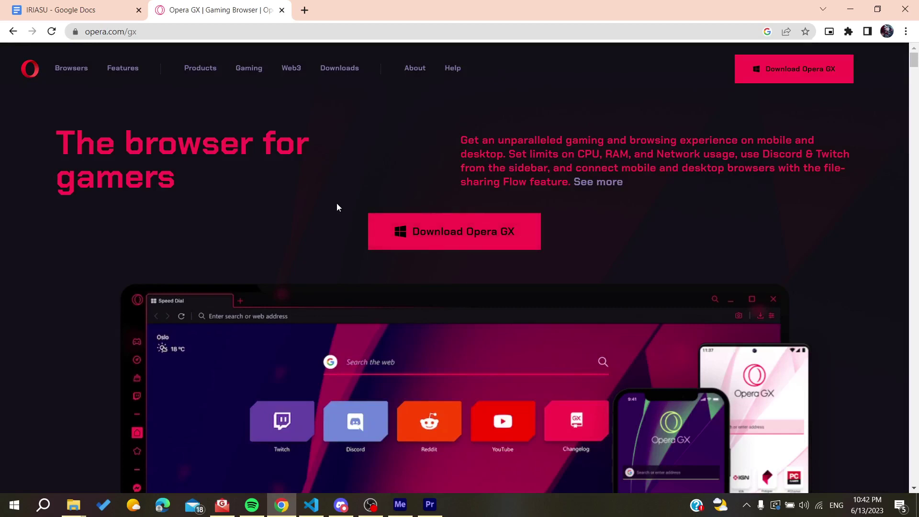
click(417, 231)
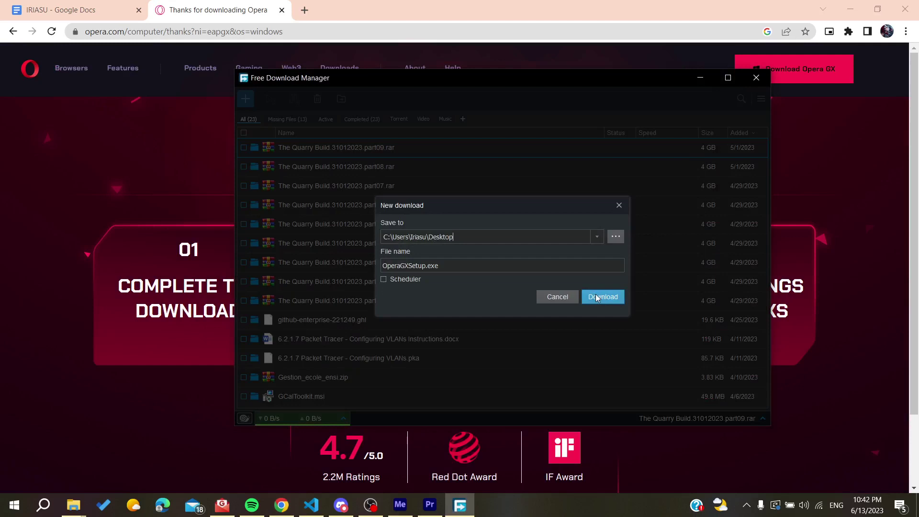
Save OperaGXSetup.exe to the Desktop and run it from Free Download Manager
click(595, 294)
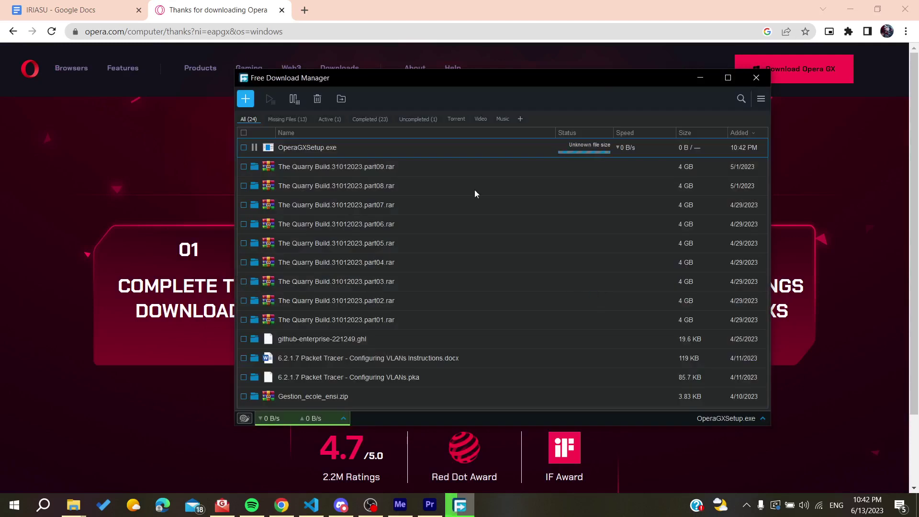
click(574, 146)
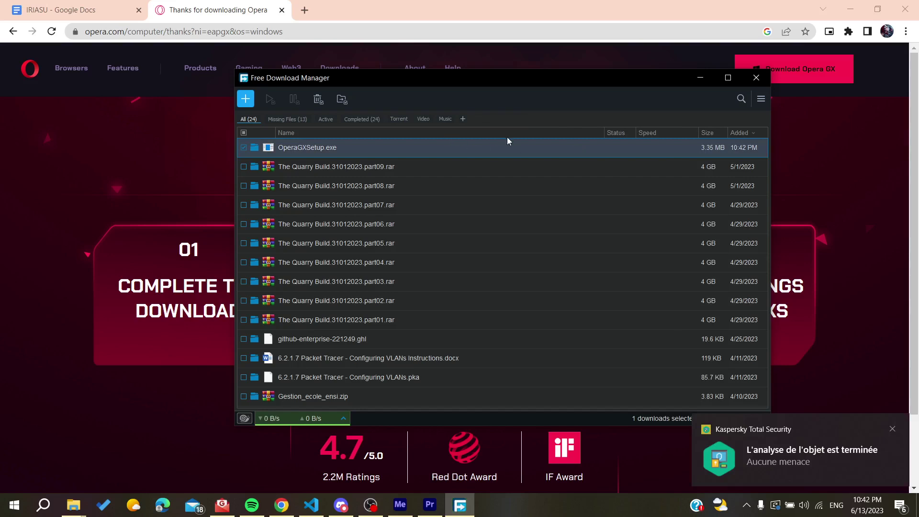
double_click(602, 147)
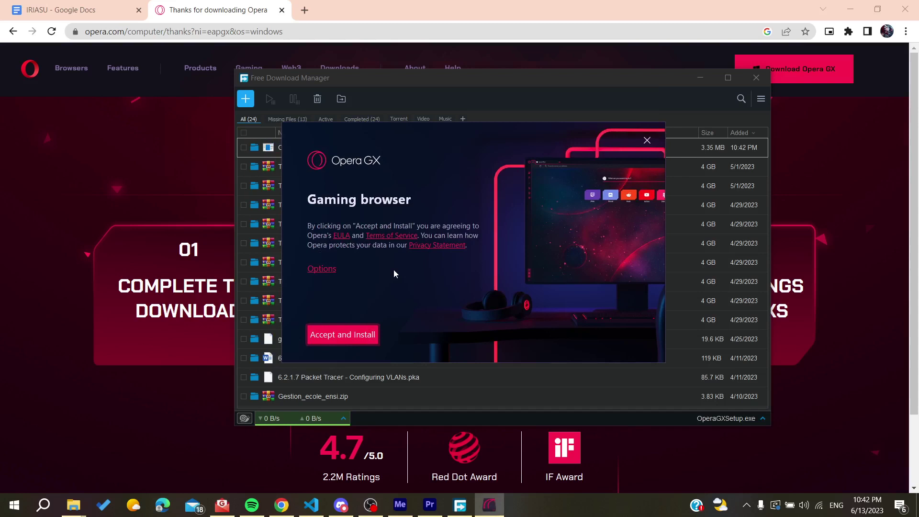
Accept the terms, confirm the data collection choices, and install Opera GX
click(349, 337)
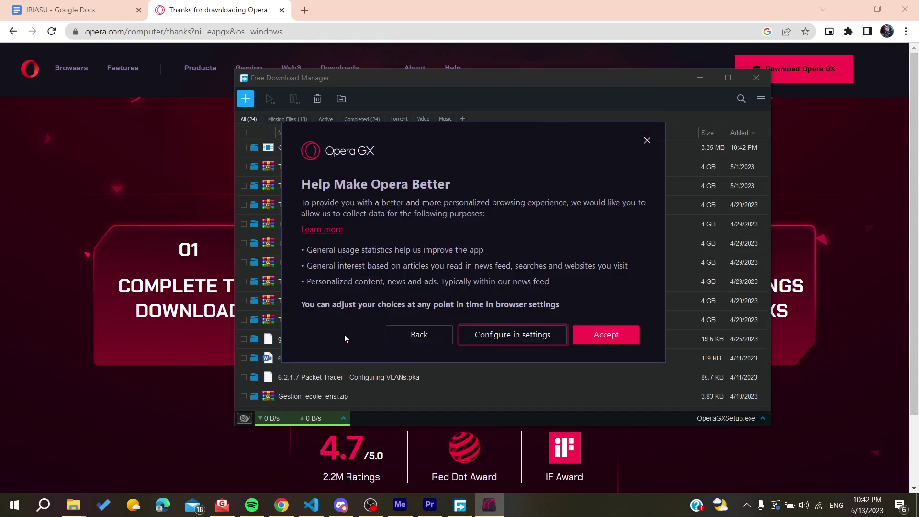
click(502, 334)
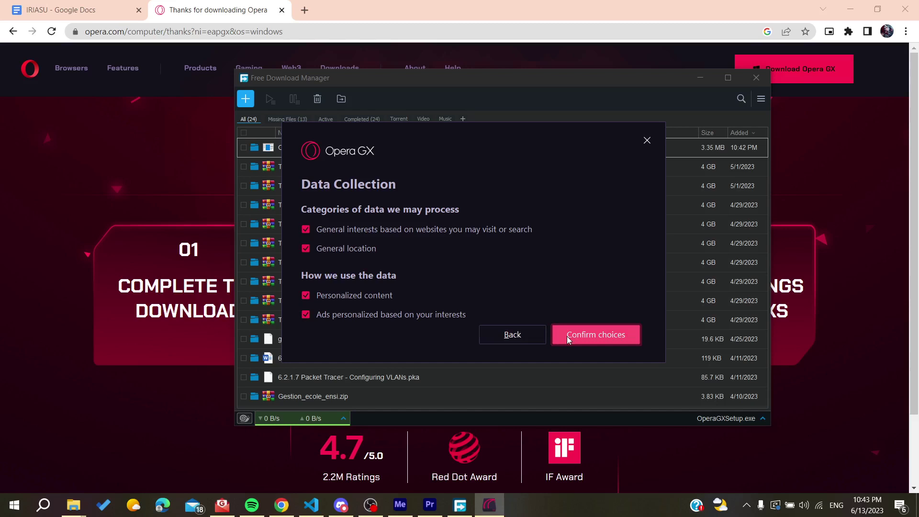
click(589, 336)
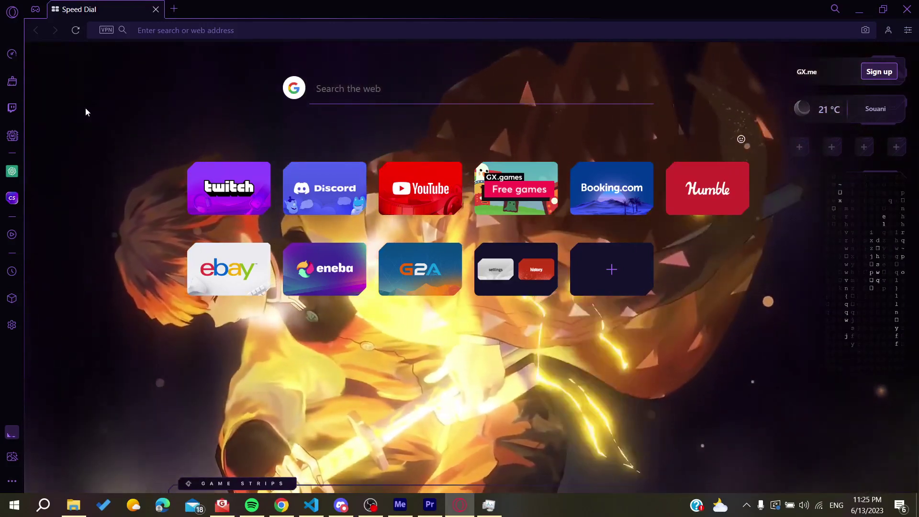
Search the Opera add-ons store for 'translate' from the browser menu
click(11, 325)
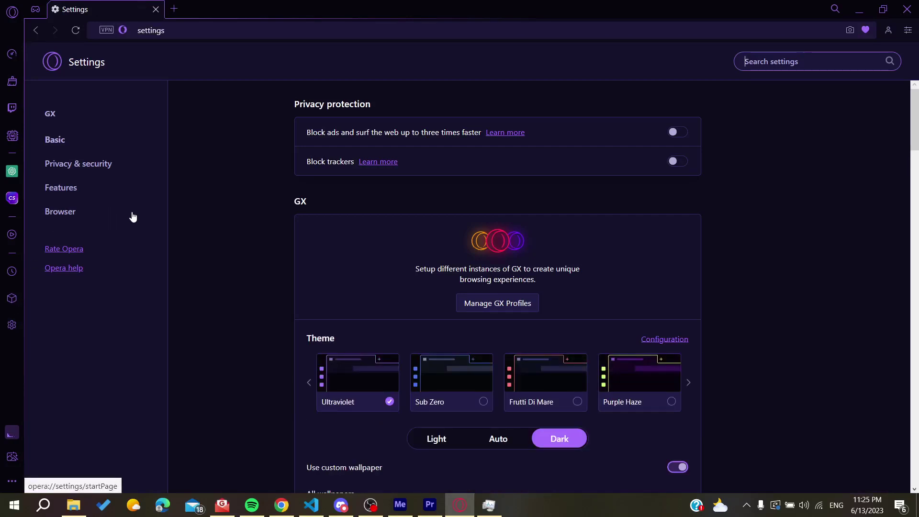
text(5)
click(11, 11)
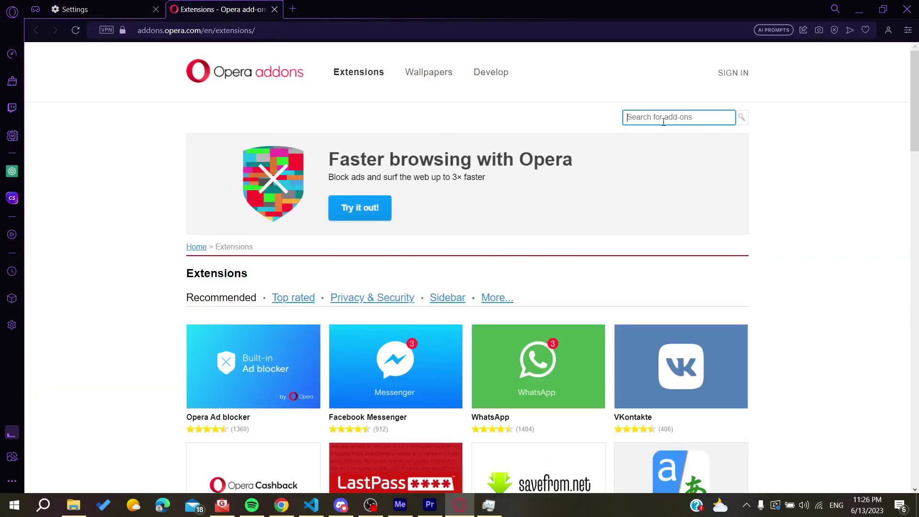
text(translate)
key(Return)
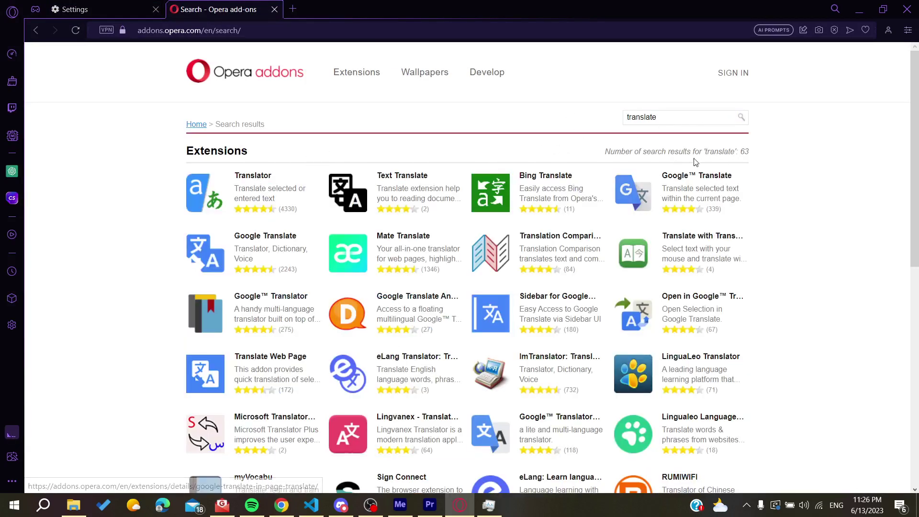
Add the Google™ Translate extension to Opera GX and open a new Speed Dial tab
click(680, 176)
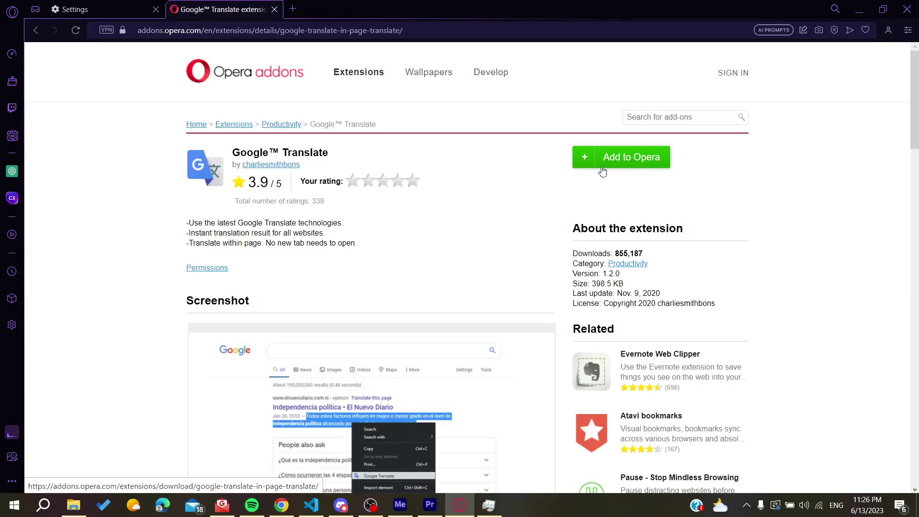
click(603, 161)
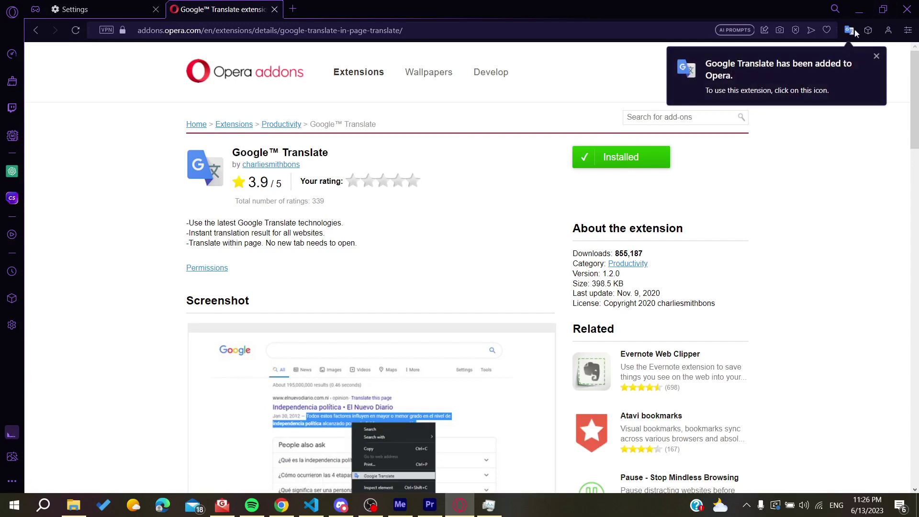
click(292, 9)
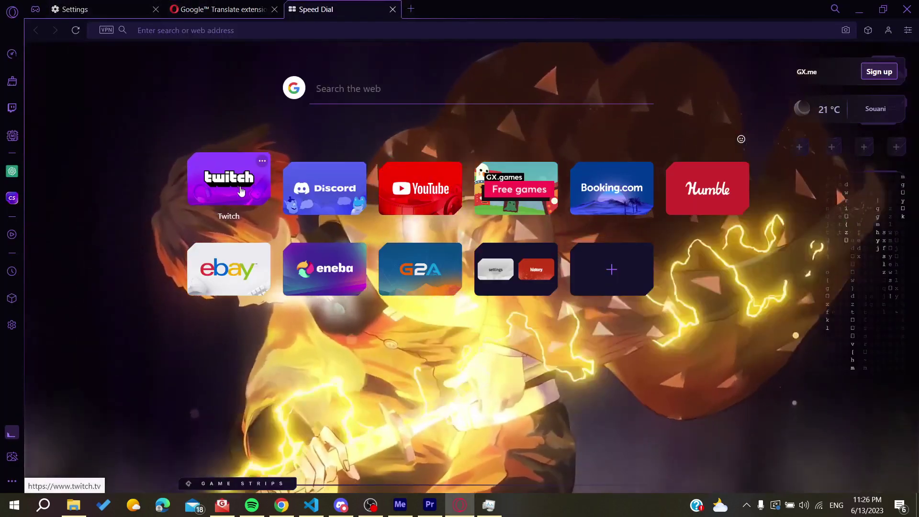
Open Twitch from Speed Dial and view the extensions with access to the site
click(230, 180)
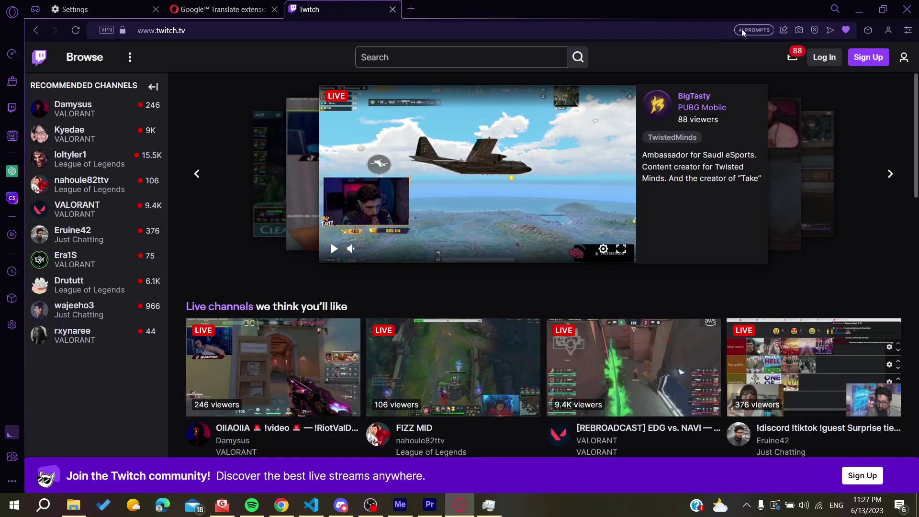
click(867, 30)
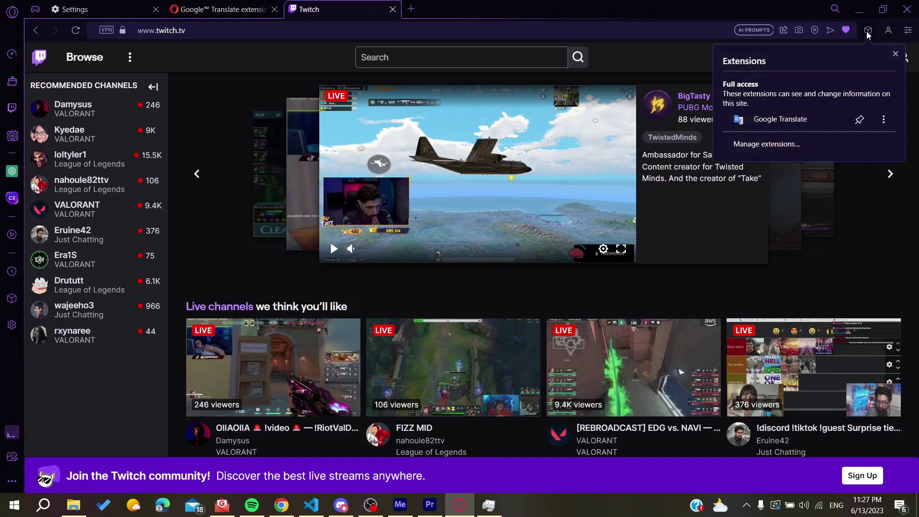
click(796, 119)
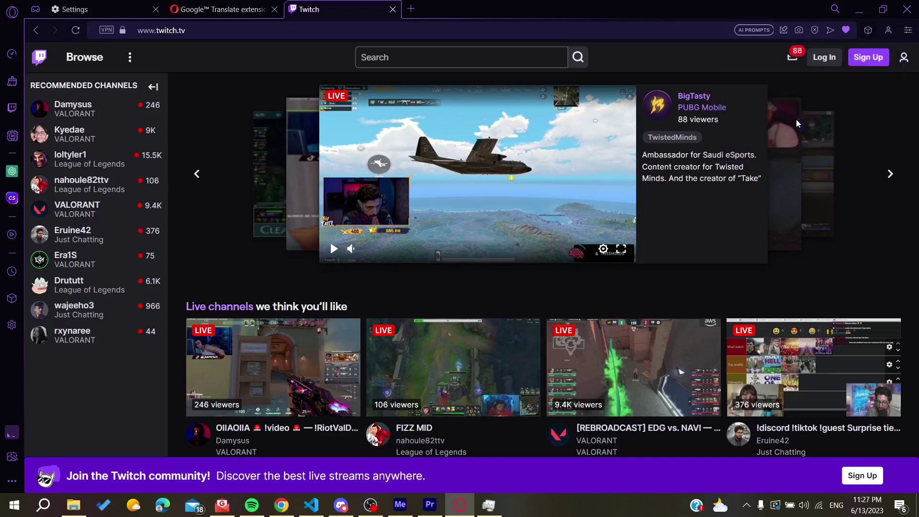
click(867, 31)
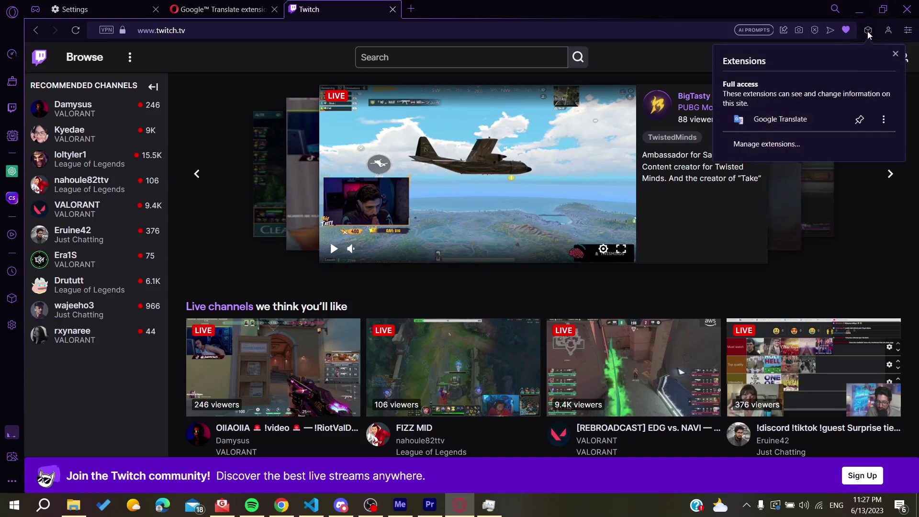
Open Google Translate's extension management page from the site extensions list
click(828, 117)
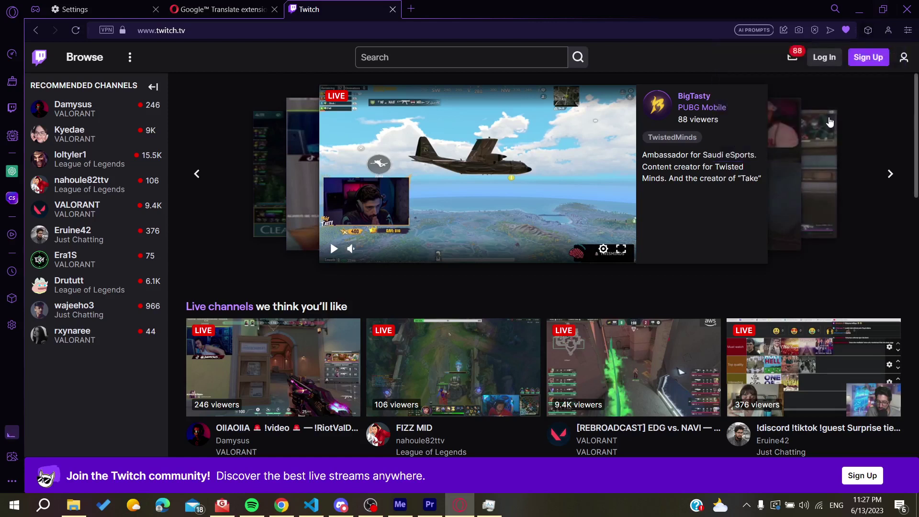
click(866, 31)
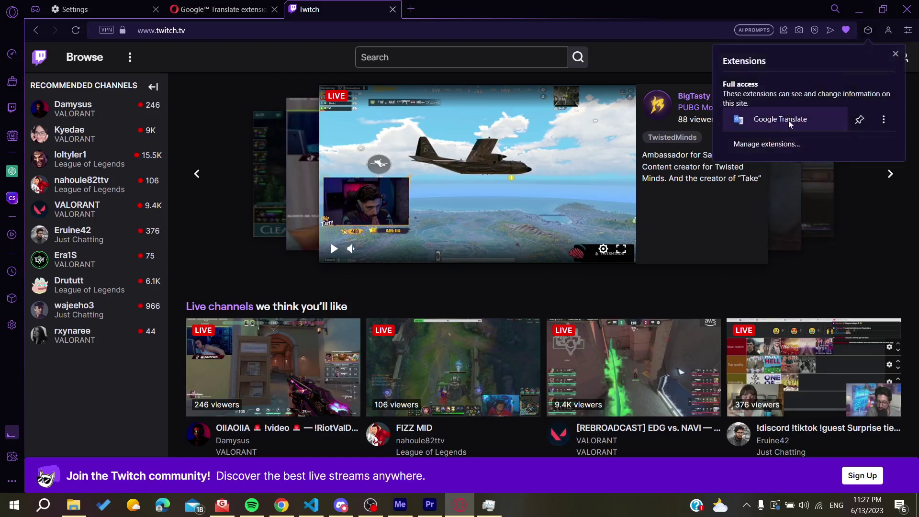
click(885, 118)
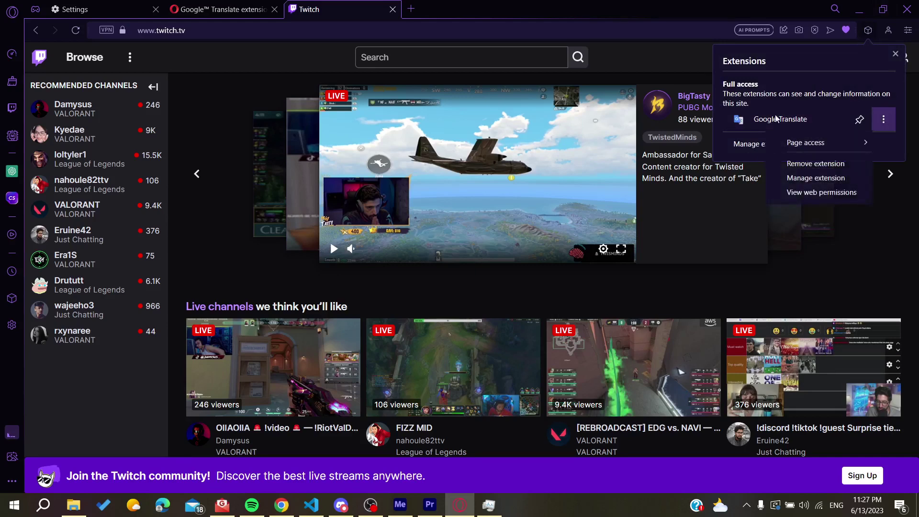
click(815, 178)
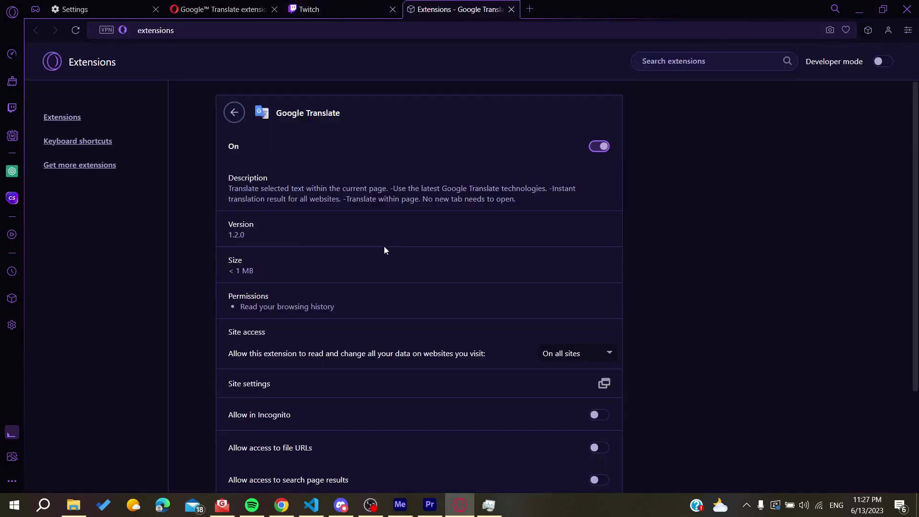
scroll(384, 250, down, 1)
scroll(405, 281, down, 2)
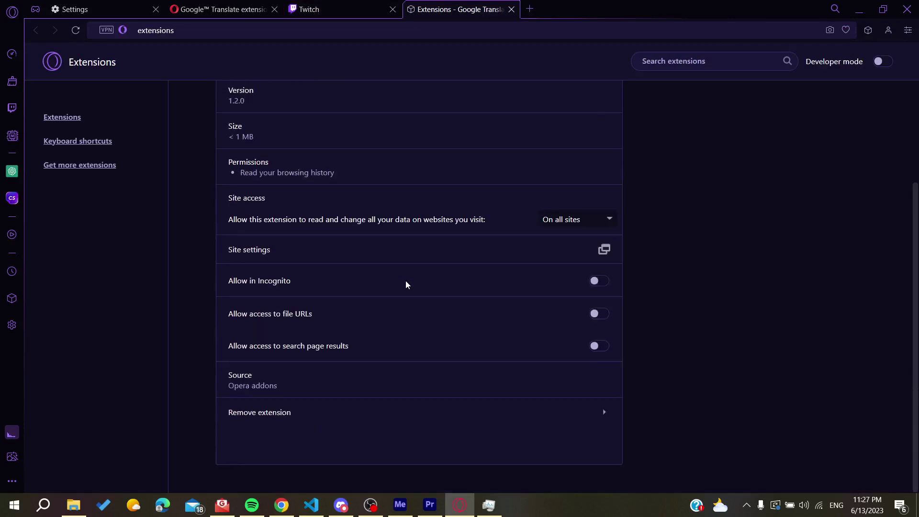
scroll(439, 278, up, 3)
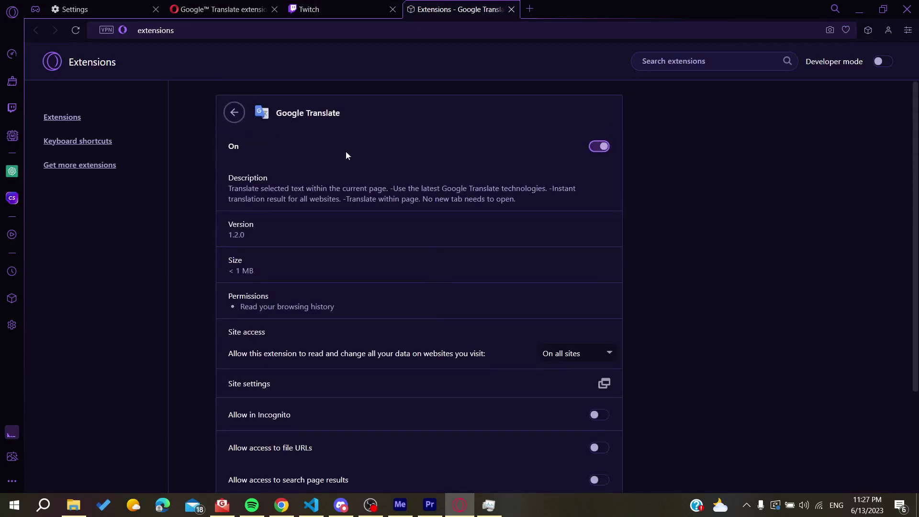
scroll(350, 234, down, 1)
scroll(349, 234, down, 1)
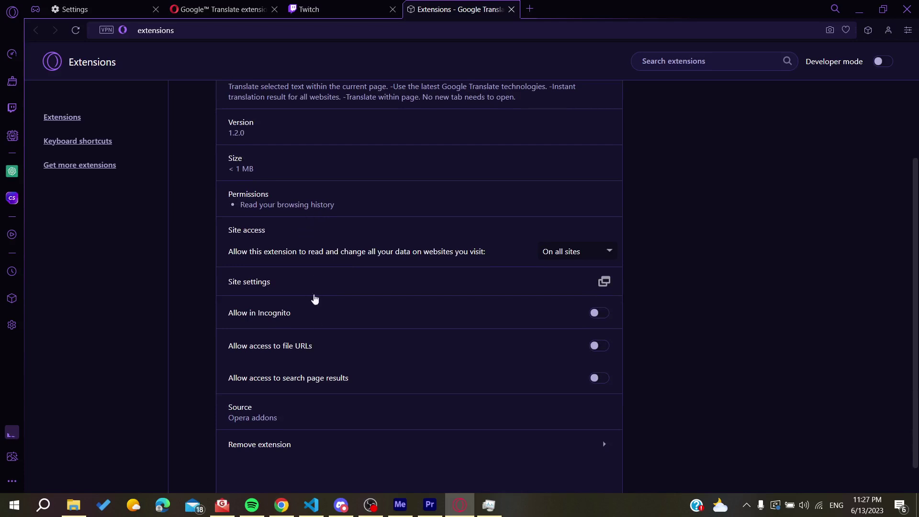
click(343, 9)
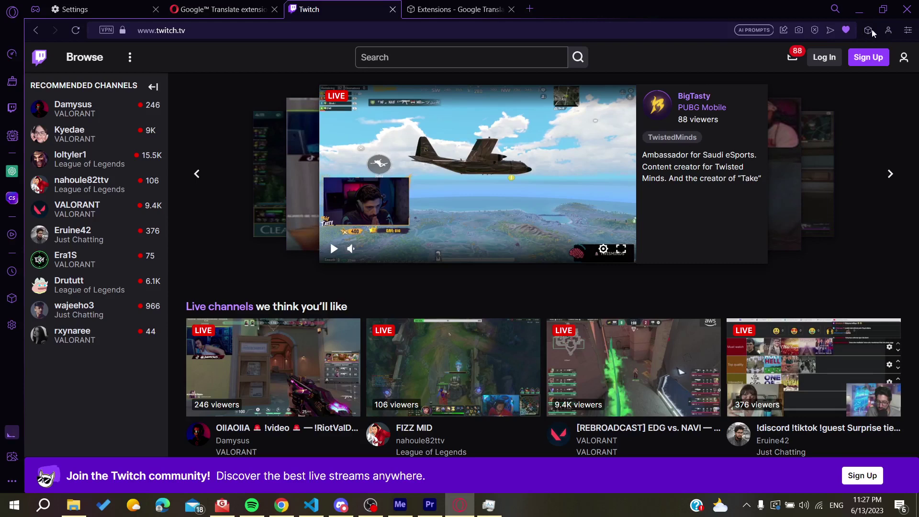
click(868, 30)
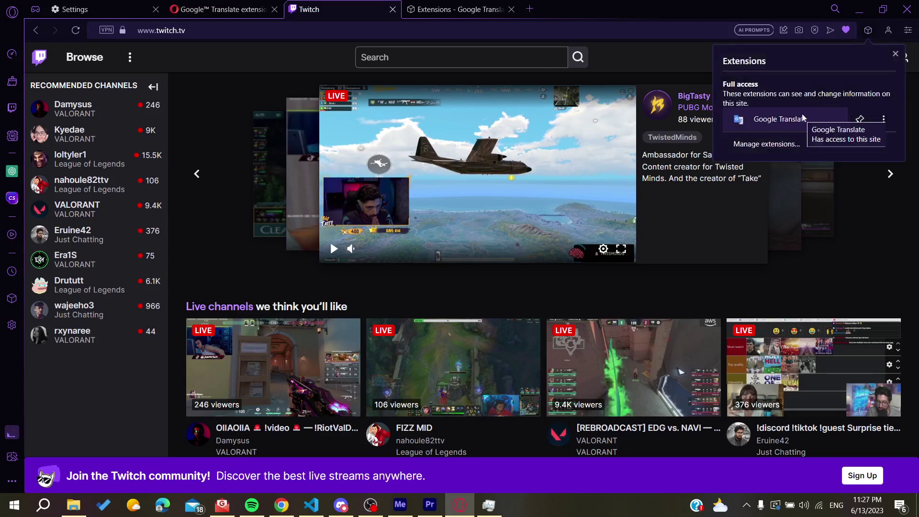
click(778, 119)
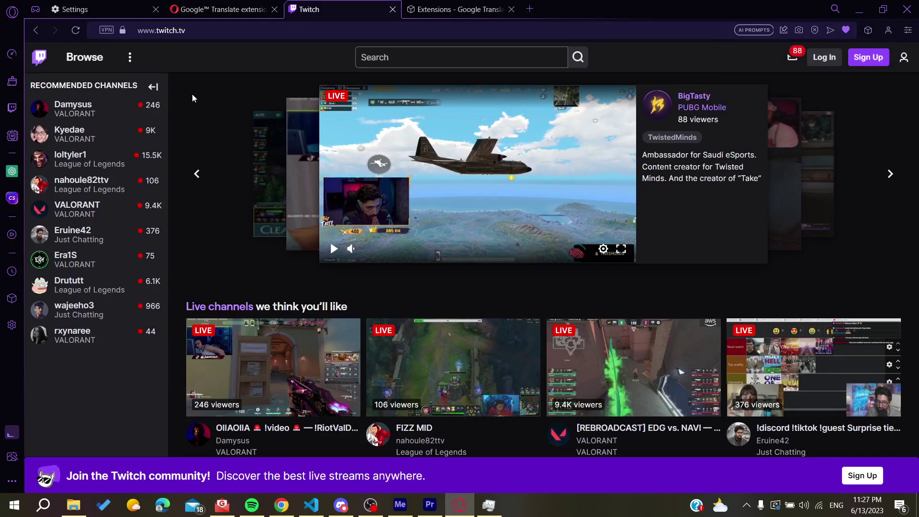
click(460, 9)
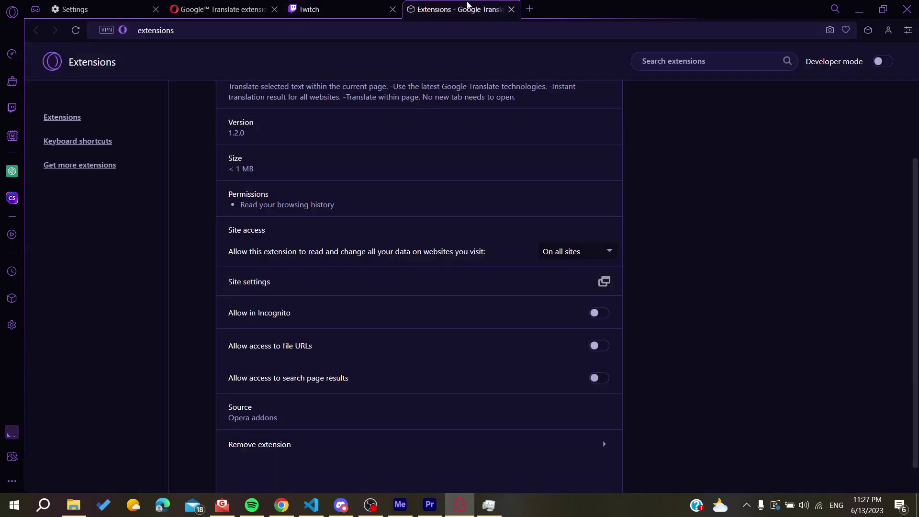